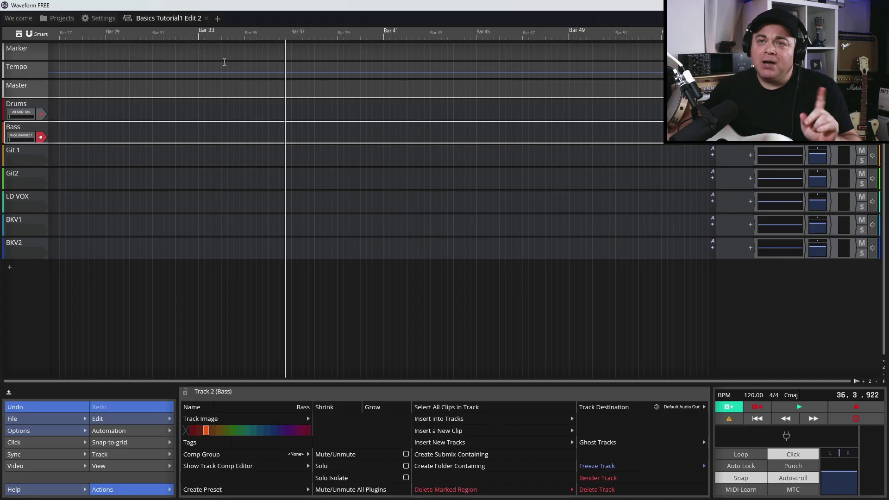
# Check the ASIO Avid MBOX Studio audio settings, keeping the 16-sample buffer, then go back to the edit
pyautogui.click(102, 19)
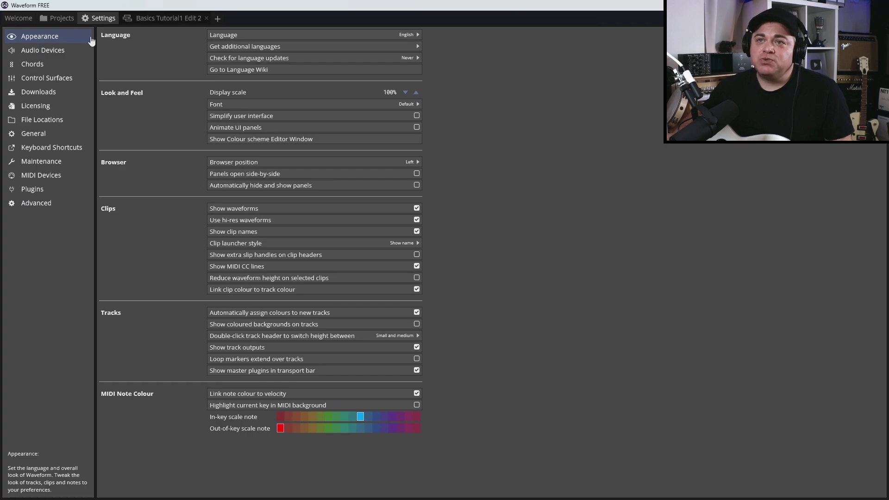
pyautogui.click(38, 51)
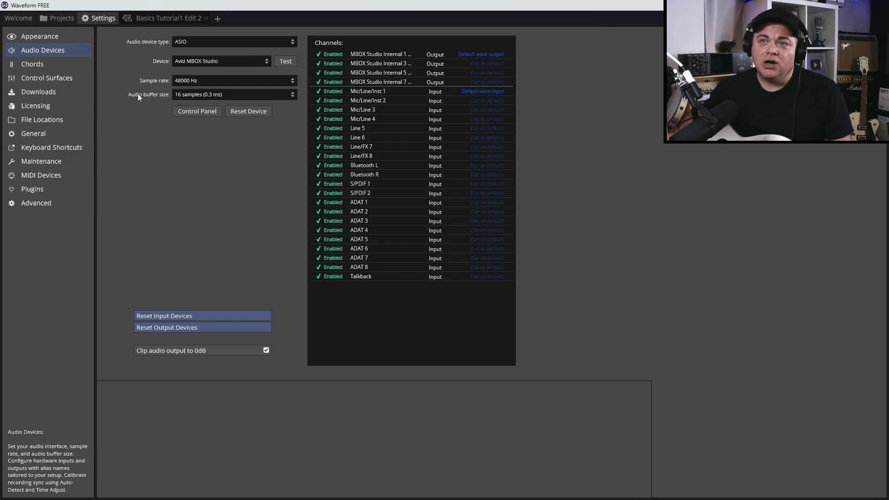
pyautogui.click(212, 96)
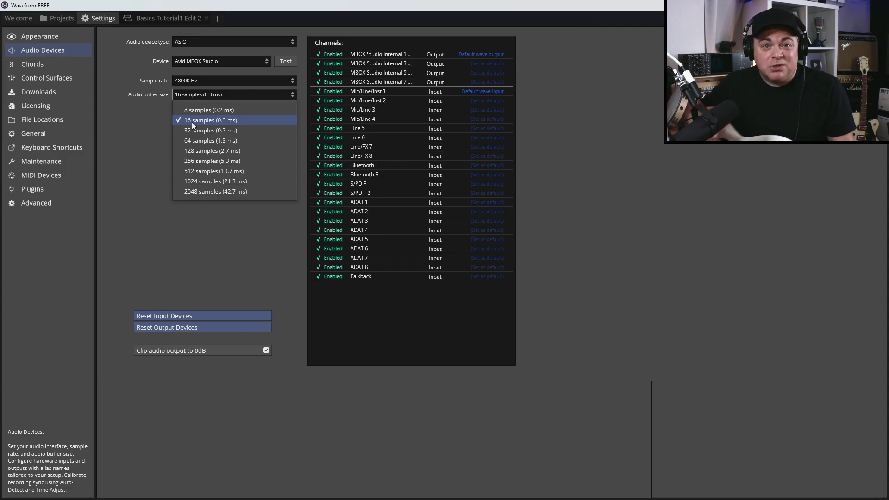
pyautogui.click(141, 114)
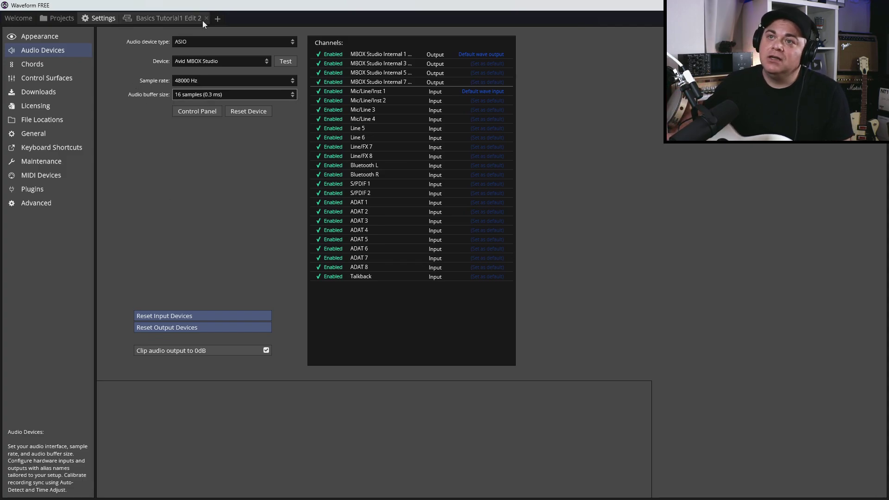
pyautogui.click(165, 18)
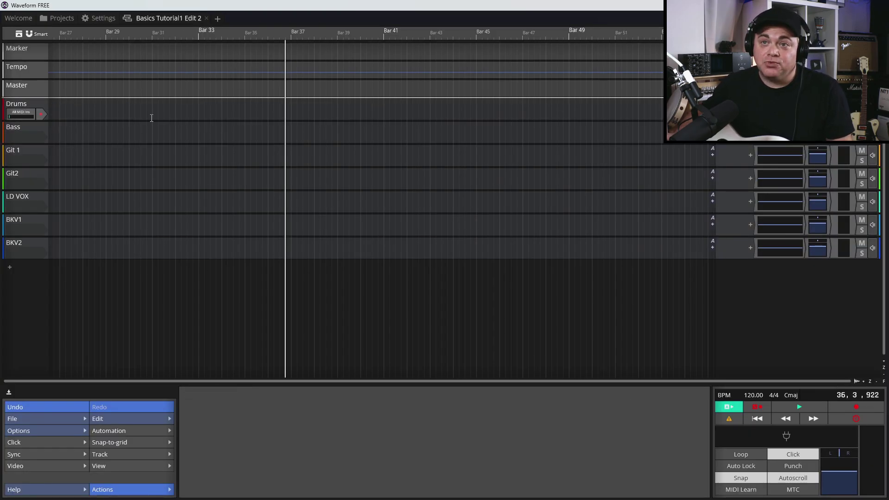
# Select the Bass track and start a rename without changing its name, then bring up the edit's tempo settings
pyautogui.click(31, 130)
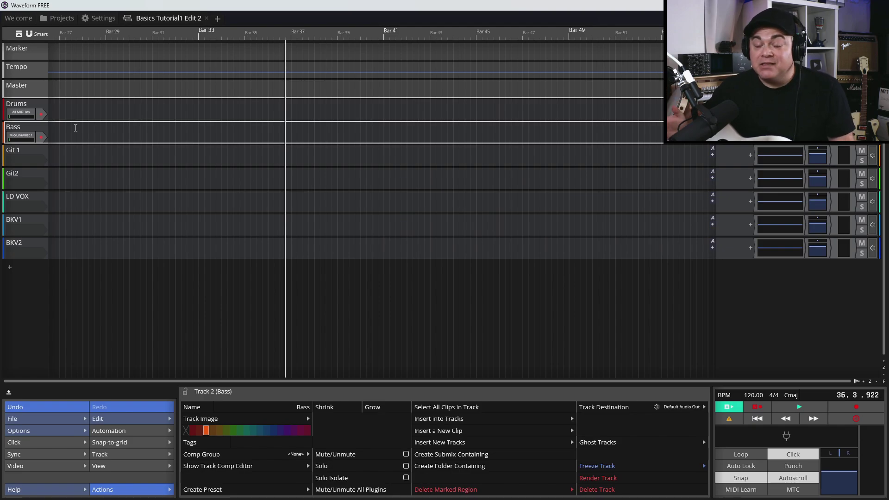
pyautogui.rightClick(18, 127)
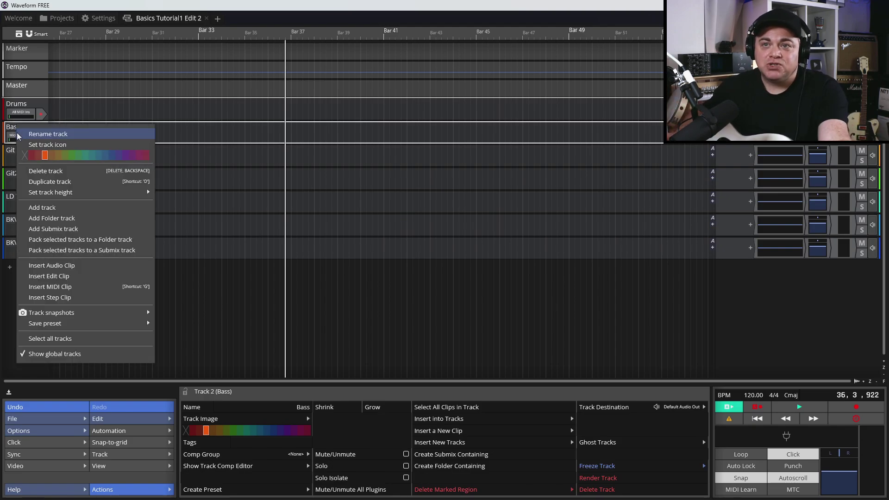
pyautogui.click(28, 134)
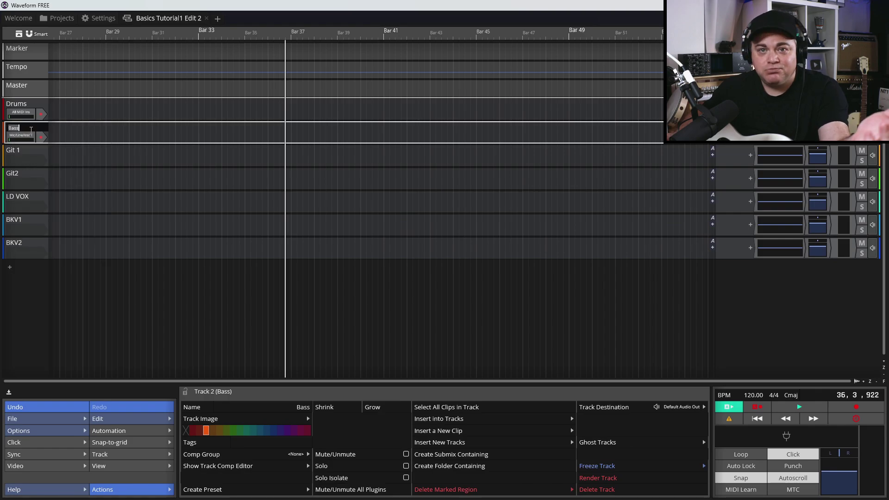
pyautogui.press('Return')
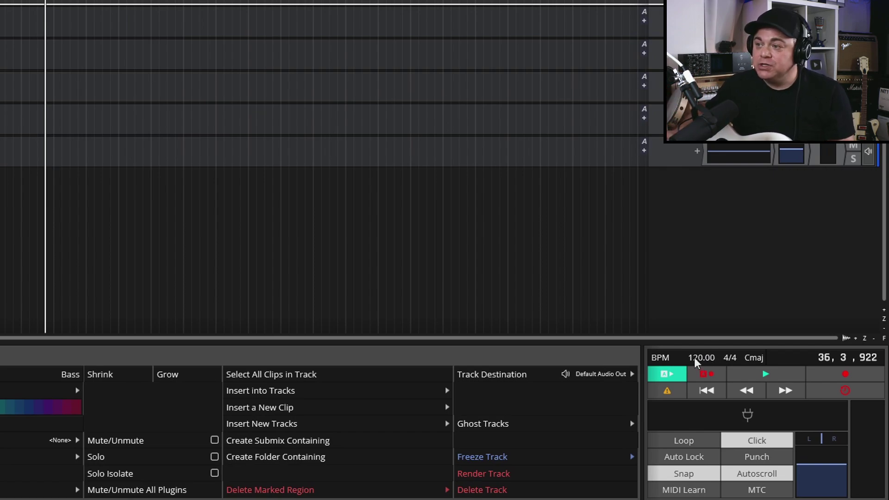
pyautogui.click(698, 356)
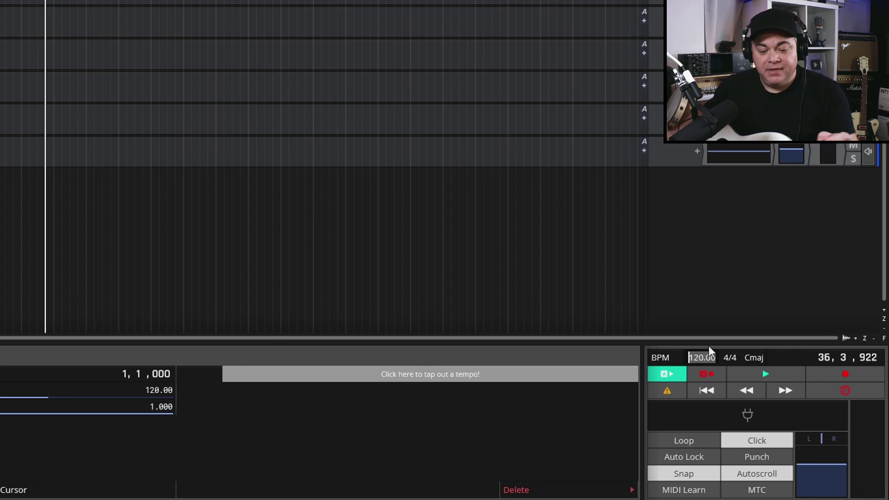
# Set the edit tempo to 170 BPM and collapse the bottom panel
pyautogui.write('1')
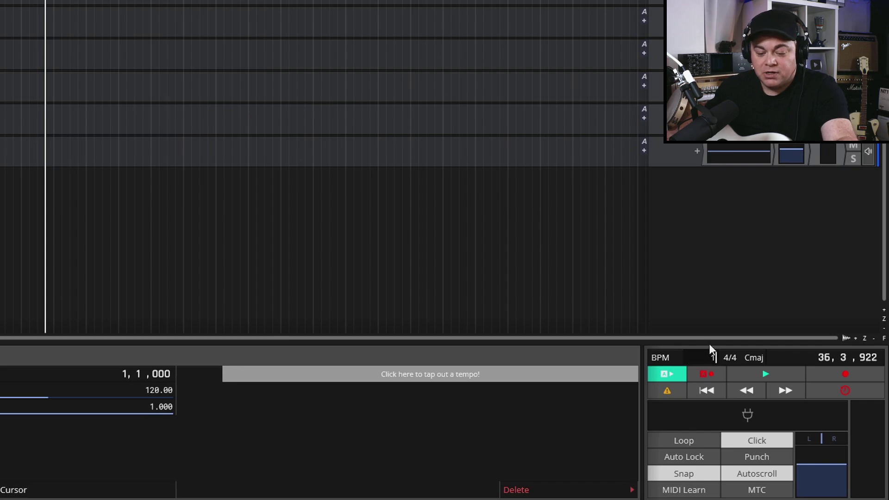
pyautogui.write('70')
pyautogui.press('Return')
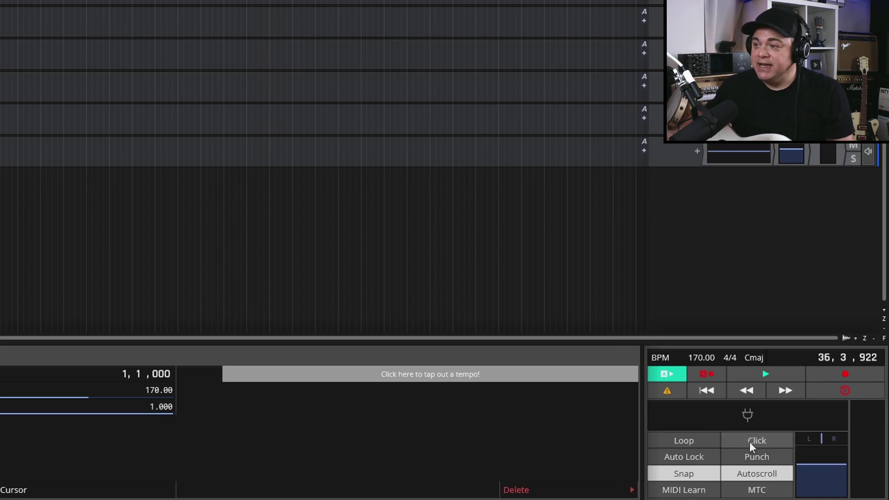
pyautogui.click(9, 393)
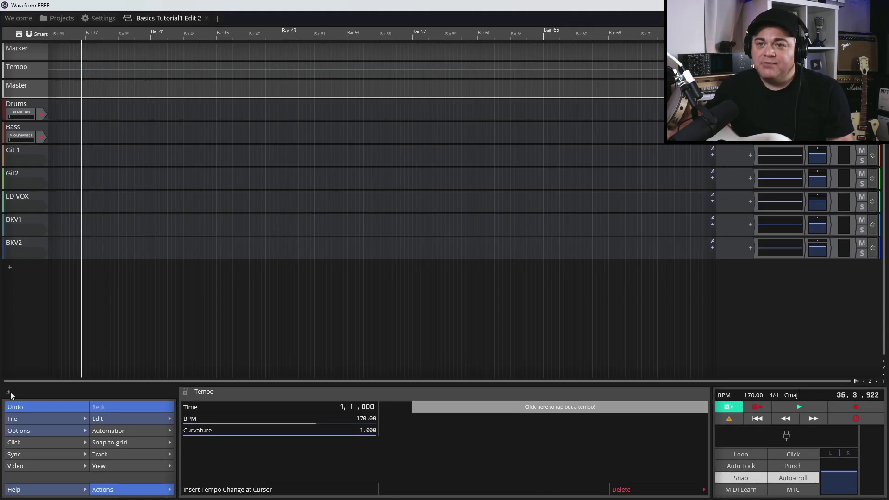
pyautogui.click(10, 393)
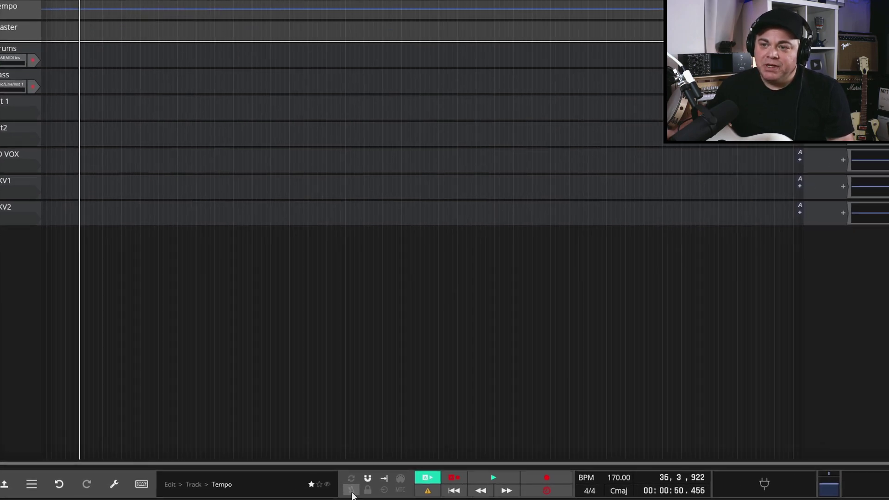
# Turn on the metronome click and snapping to the grid
pyautogui.click(398, 490)
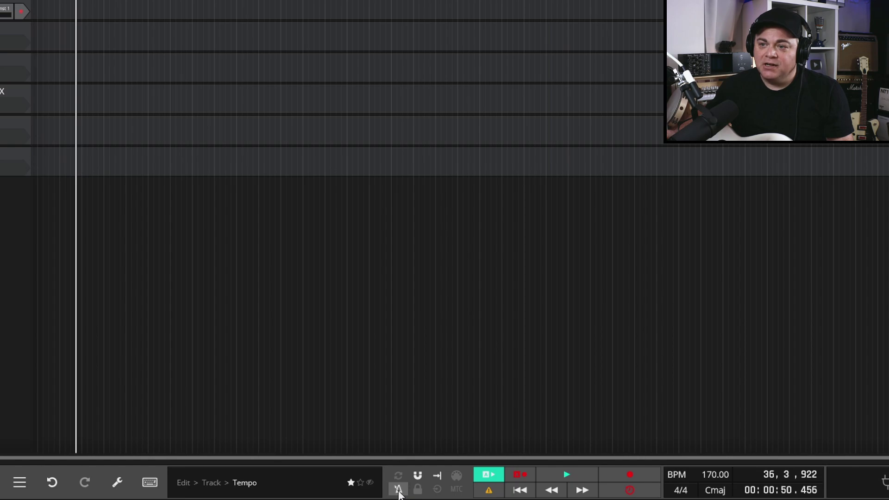
pyautogui.click(417, 474)
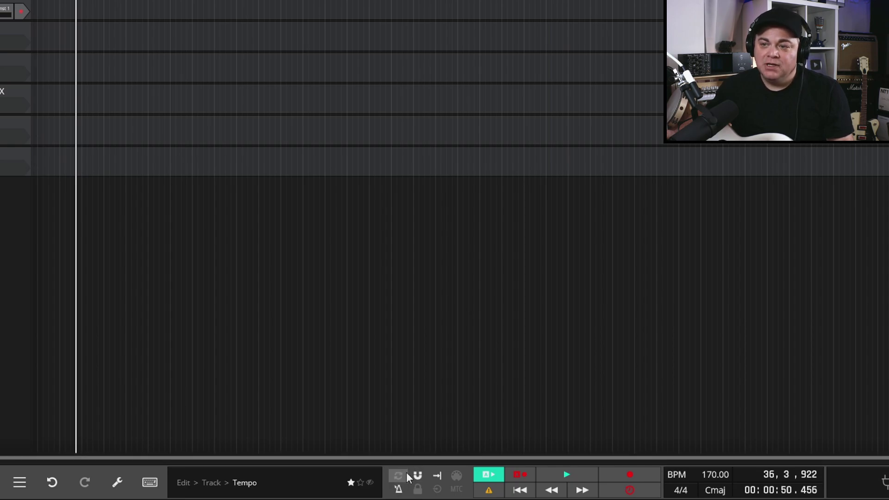
pyautogui.click(399, 490)
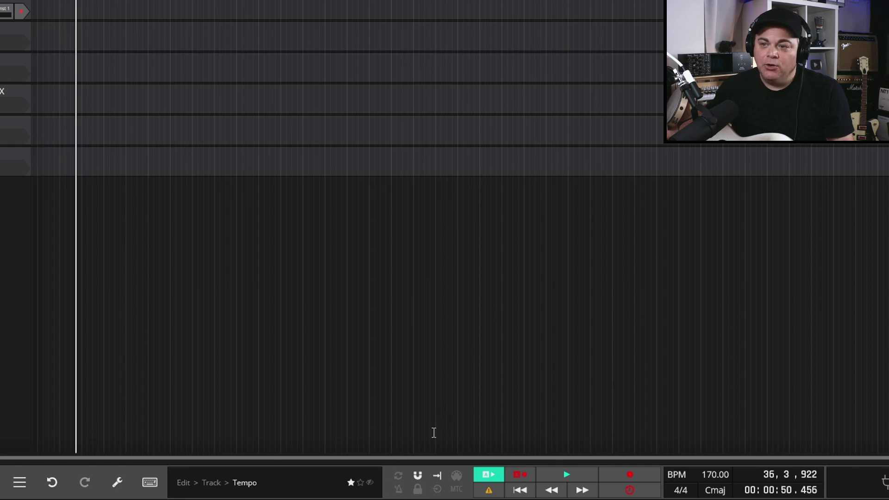
pyautogui.click(399, 490)
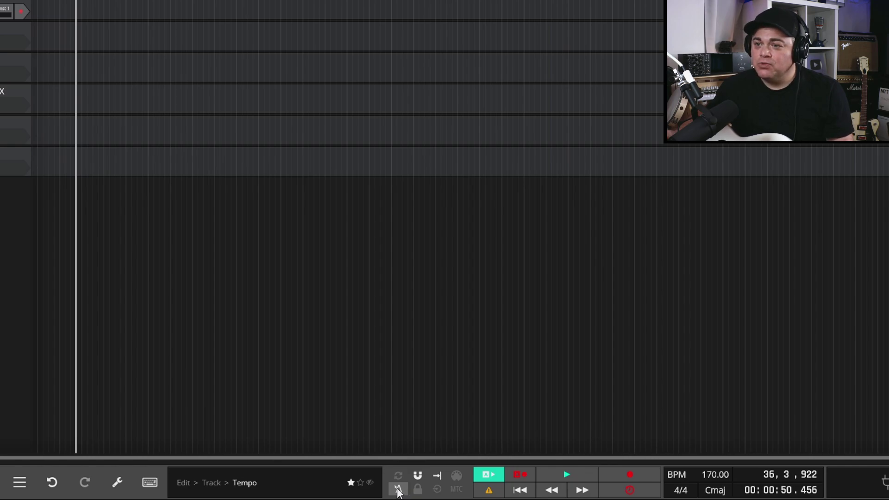
pyautogui.rightClick(399, 491)
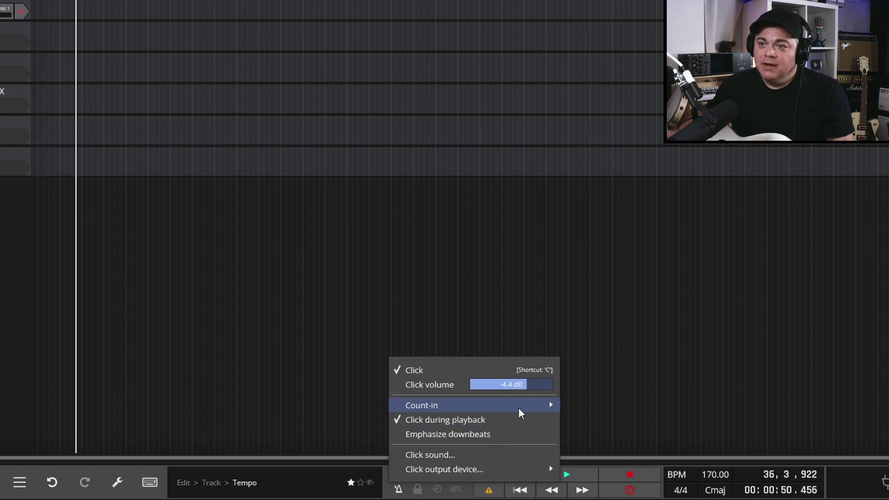
# Set the metronome count-in to 1 bar and verify it in the metronome options
pyautogui.moveTo(496, 405)
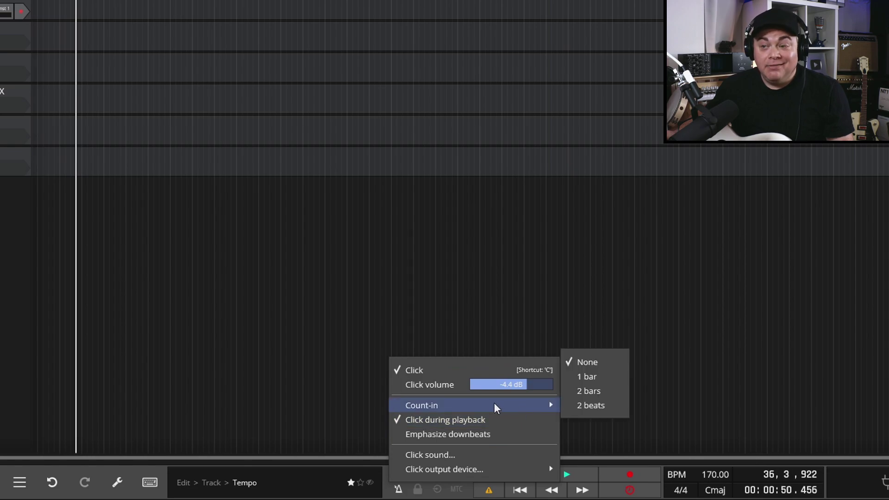
pyautogui.click(597, 381)
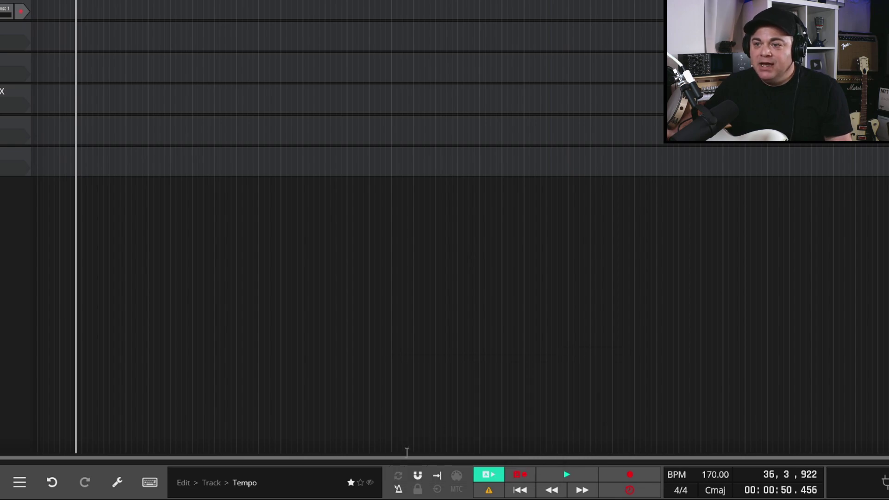
pyautogui.click(398, 489)
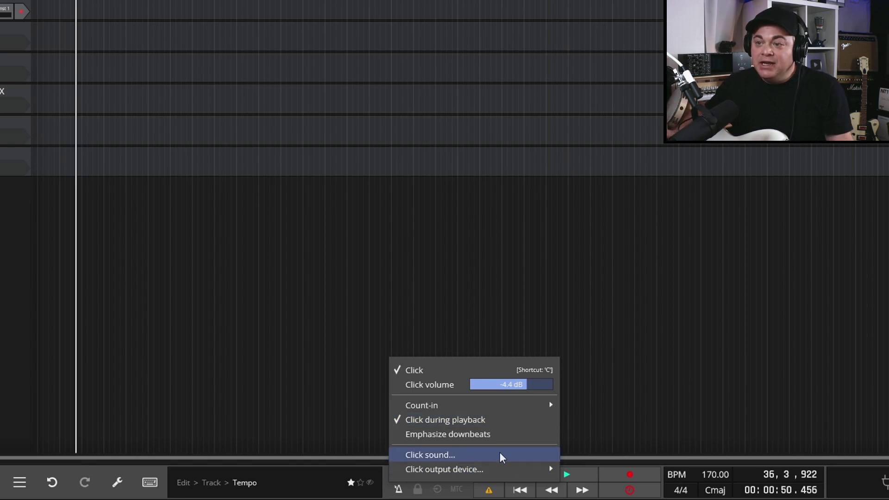
pyautogui.moveTo(501, 472)
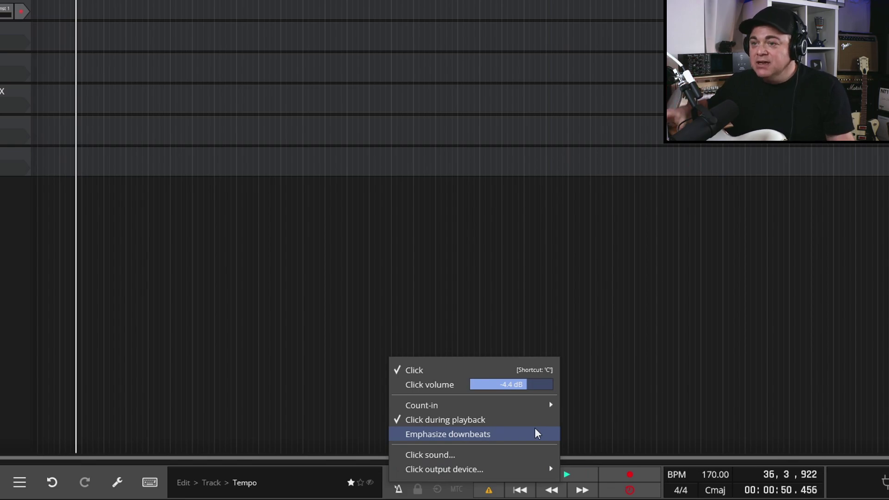
pyautogui.moveTo(530, 413)
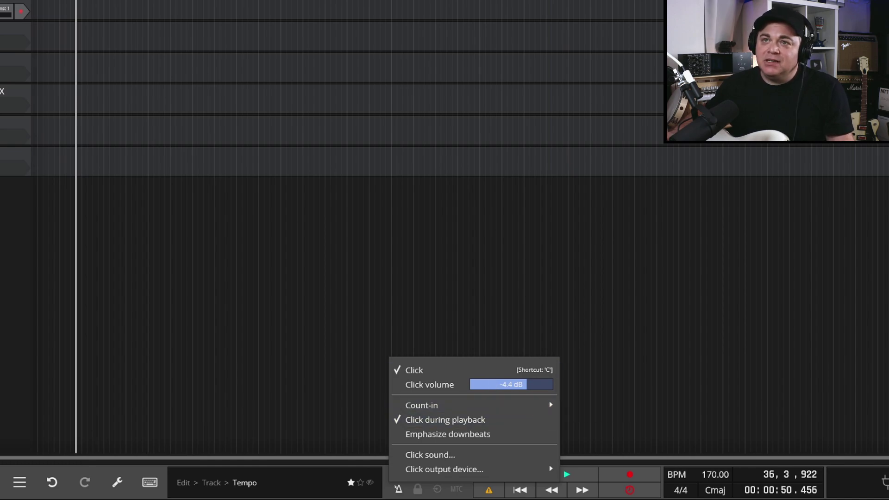
pyautogui.press('Escape')
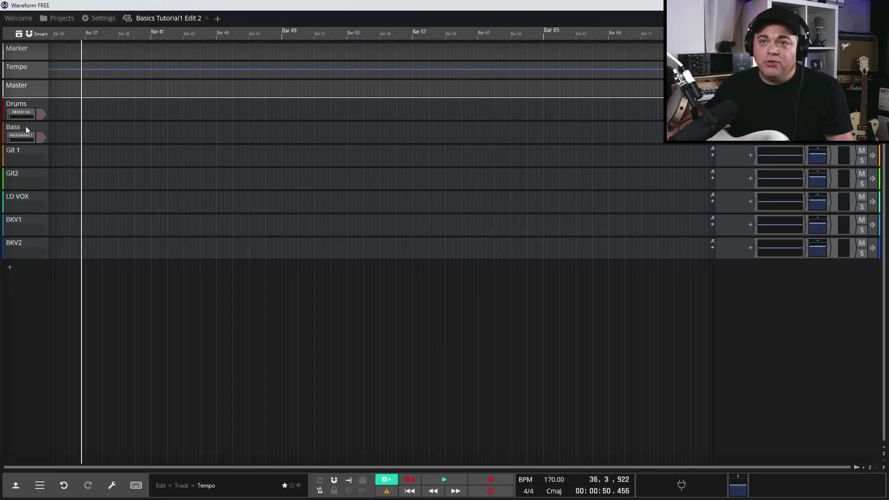
# Route Mic/Line/Inst 1 into the Bass track, arm it, and show that input's properties
pyautogui.click(35, 132)
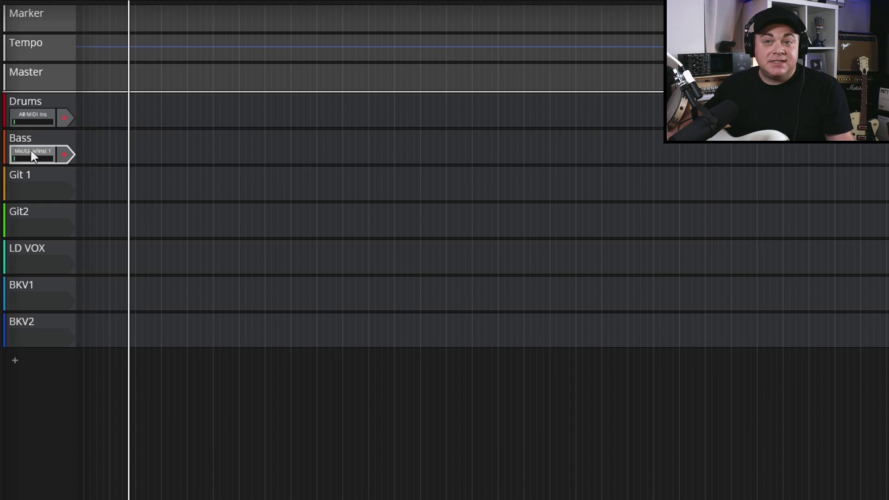
pyautogui.click(33, 156)
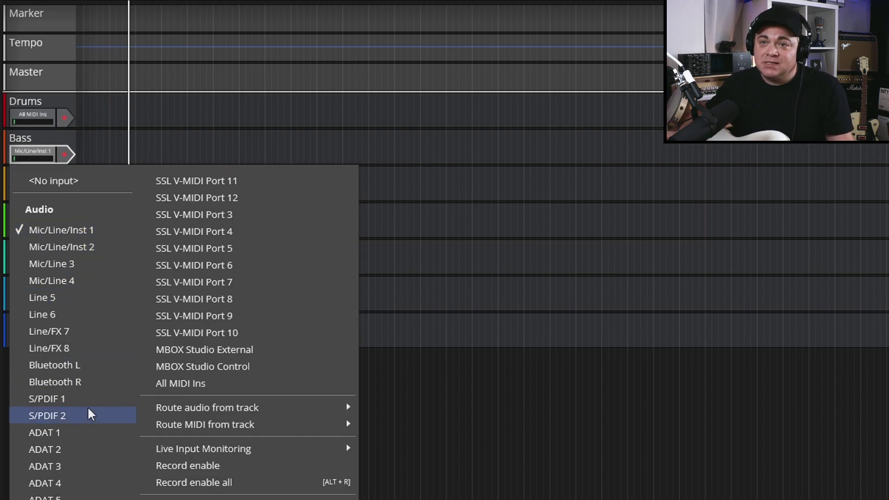
pyautogui.click(88, 234)
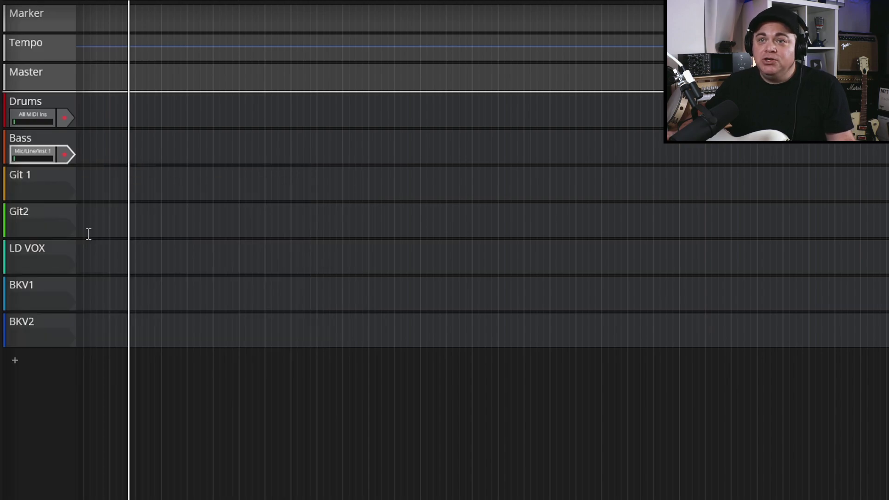
pyautogui.click(67, 158)
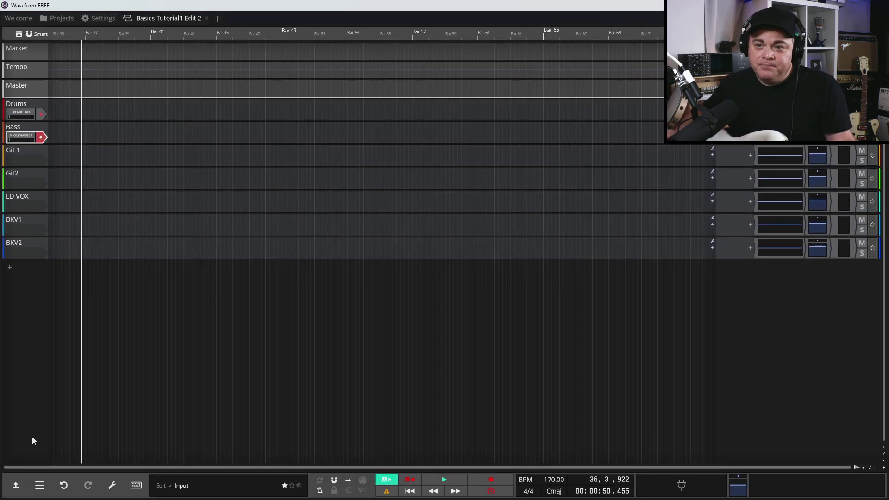
pyautogui.click(16, 485)
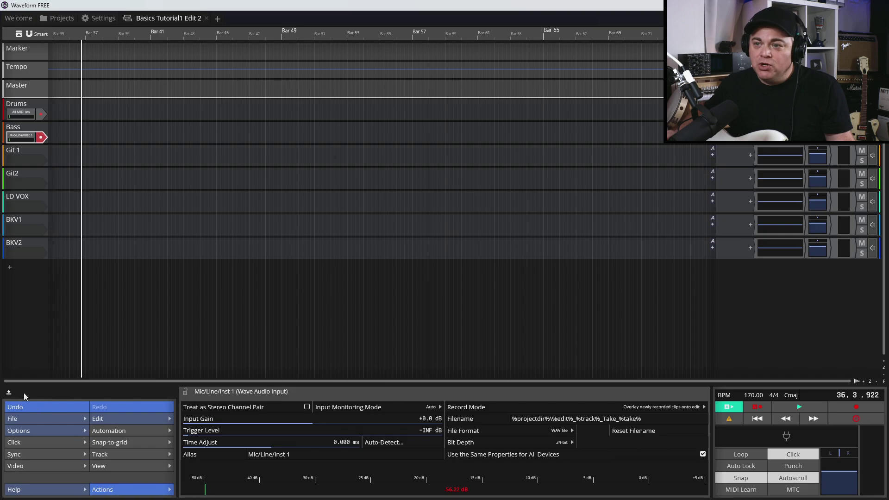
# Confirm Mic/Line/Inst 1 feeds Bass and set its Input Monitoring Mode to On
pyautogui.click(17, 137)
pyautogui.click(30, 140)
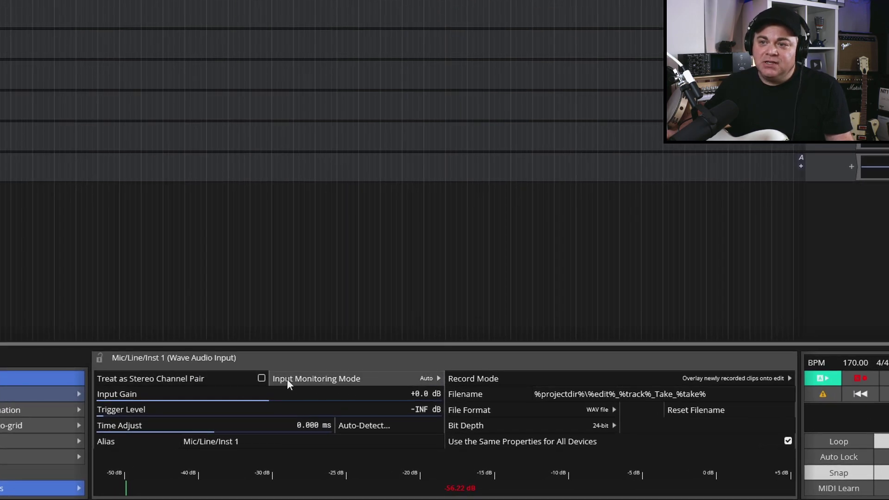
pyautogui.click(431, 380)
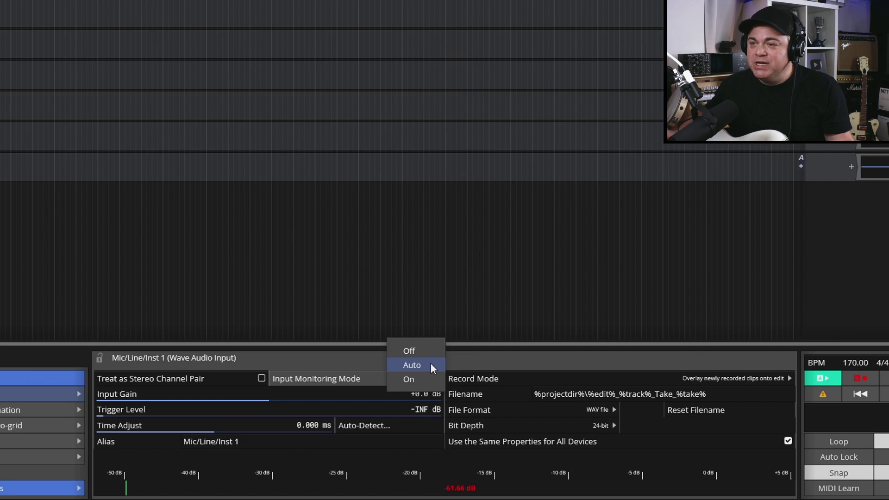
pyautogui.click(424, 381)
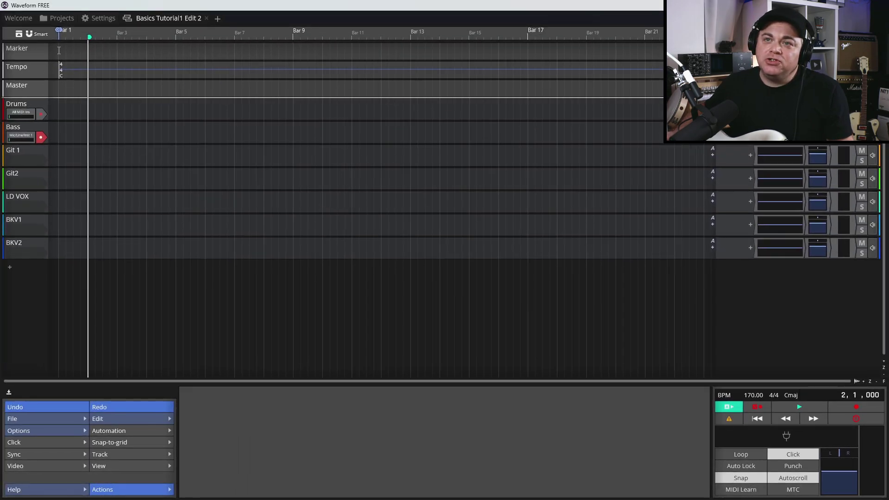
# Put the playhead at bar 1 and switch to the compact transport bar
pyautogui.click(59, 49)
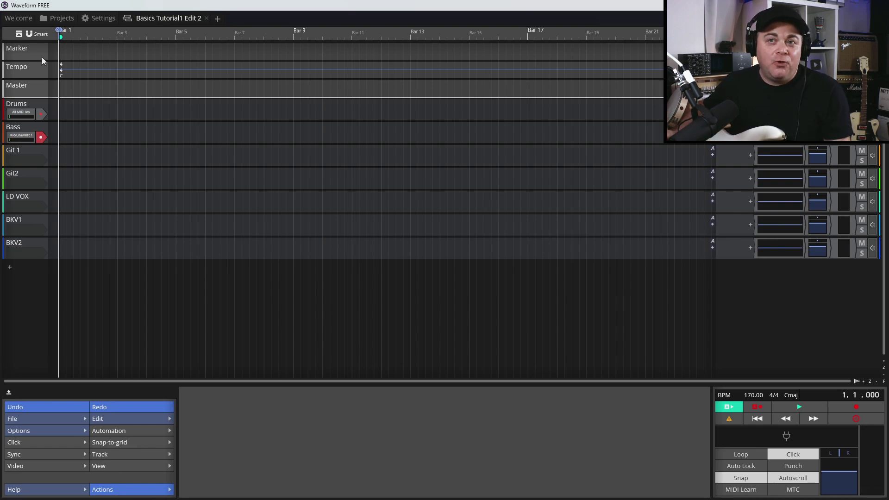
pyautogui.click(88, 54)
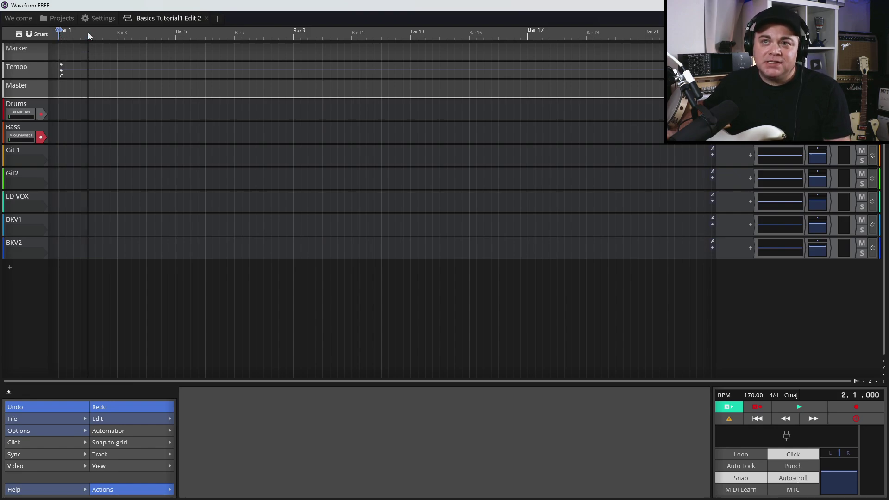
pyautogui.click(58, 51)
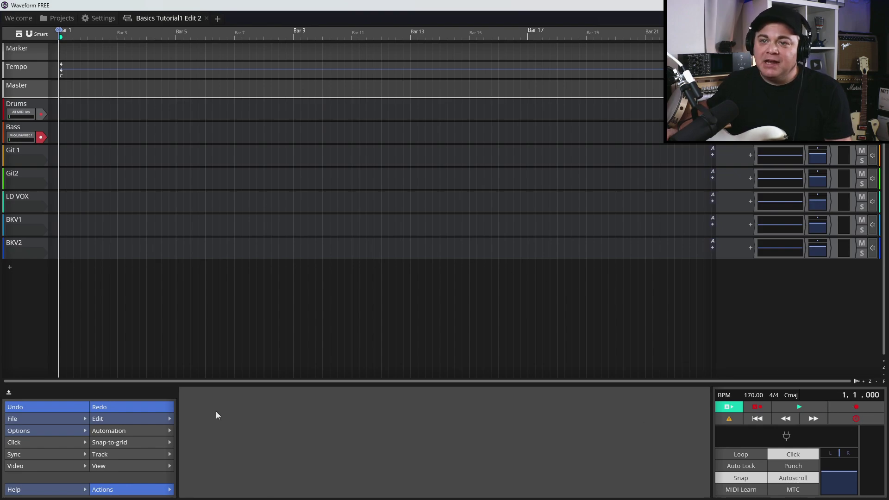
pyautogui.click(9, 394)
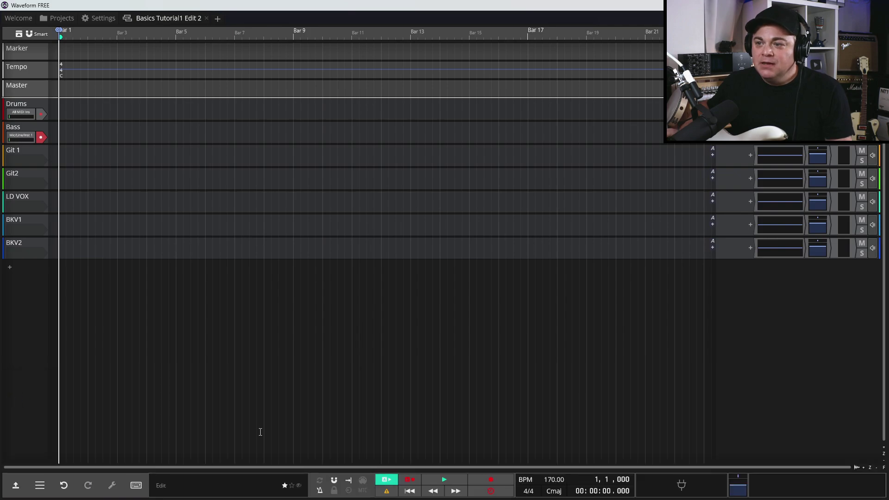
# Start recording the bass take on the armed Bass track from bar 1
pyautogui.click(491, 480)
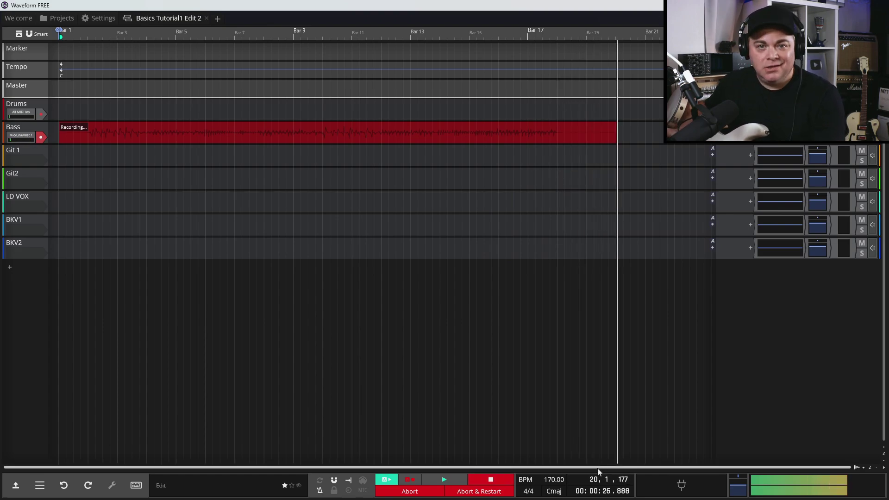
# Stop recording to keep Bass Recording 1 over bars 1–20 and save the edit
pyautogui.press('space')
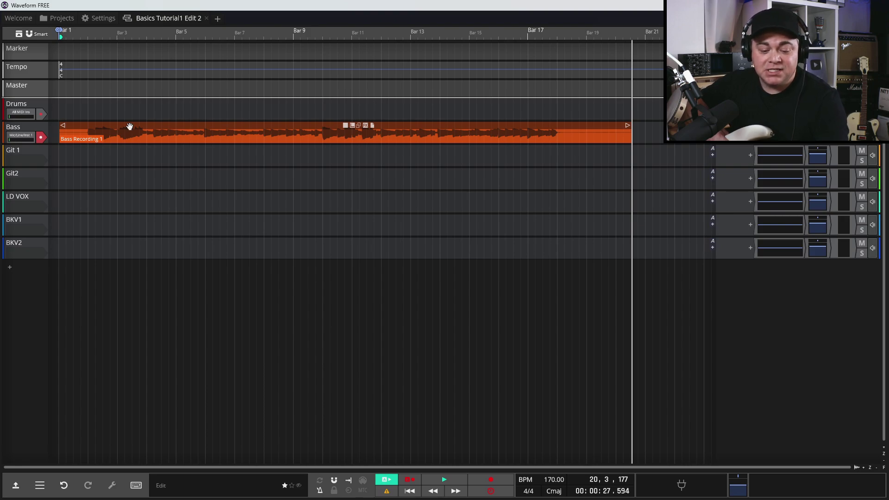
pyautogui.hotkey('ctrl', 's')
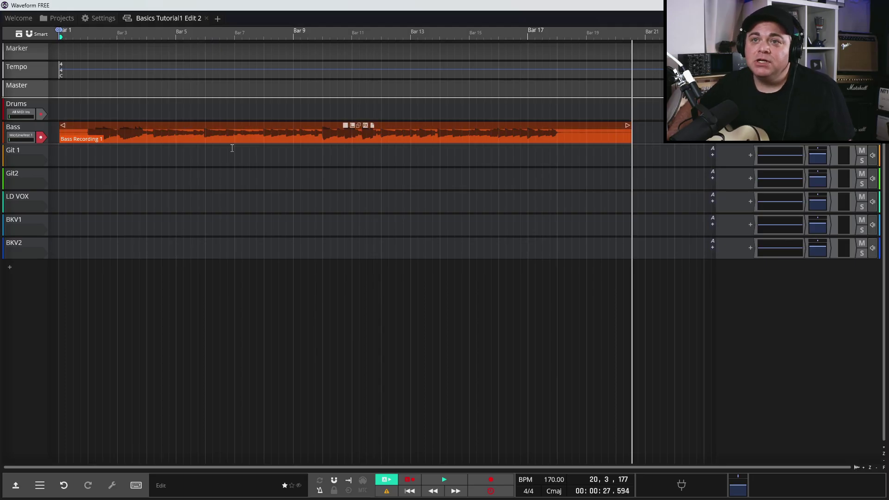
pyautogui.click(17, 149)
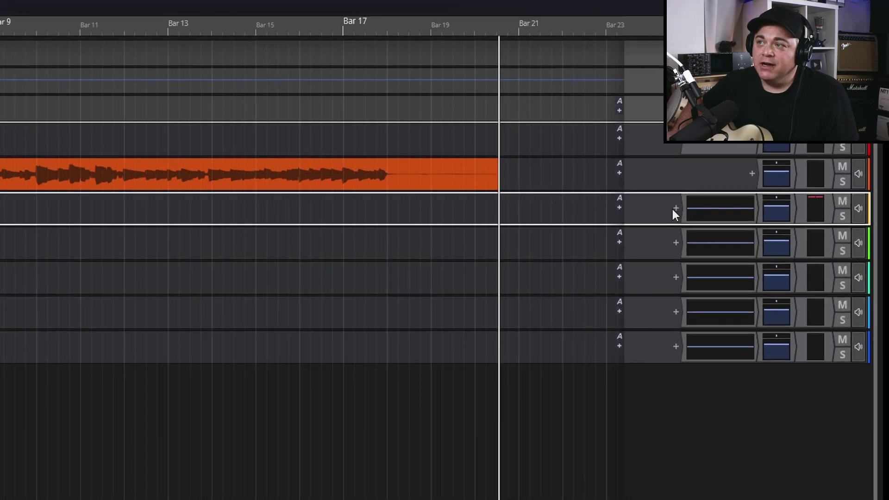
# Insert Waveform's built-in Distortion effect into the Git 1 plugin rack
pyautogui.click(676, 209)
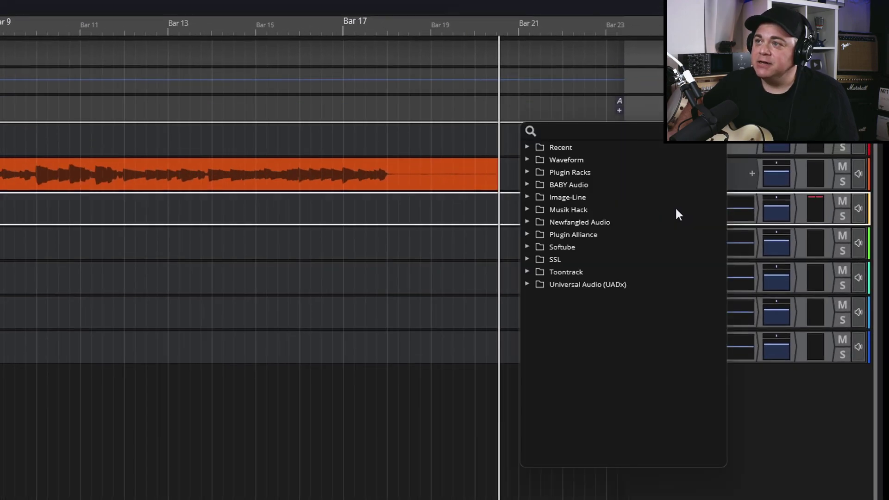
pyautogui.click(527, 159)
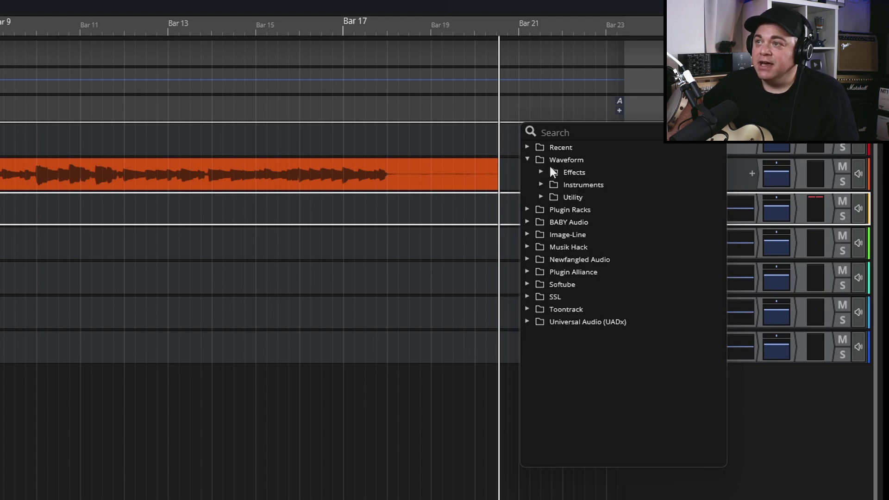
pyautogui.click(542, 172)
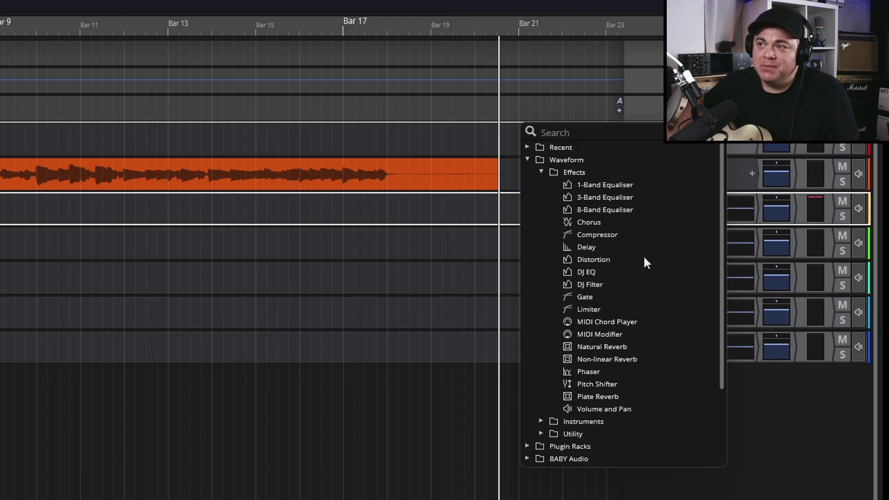
pyautogui.click(593, 259)
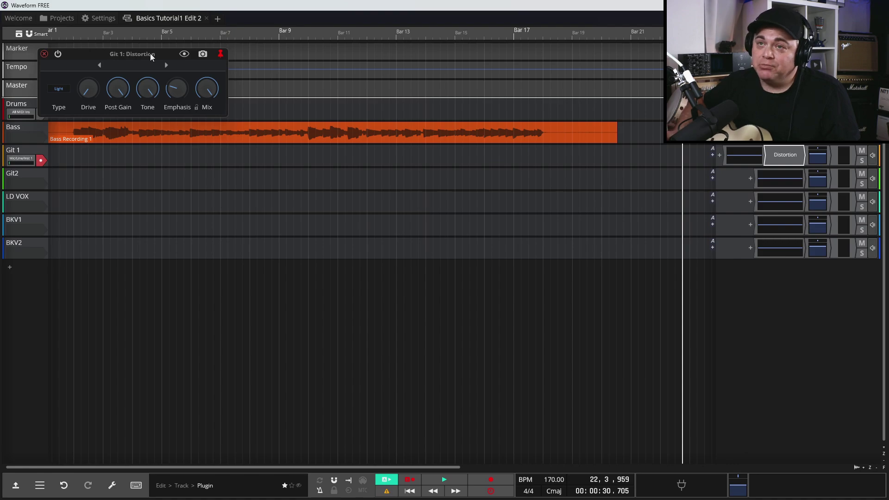
# Center the Distortion window and raise its Drive knob to 30.4%
pyautogui.moveTo(163, 55); pyautogui.dragTo(416, 170)
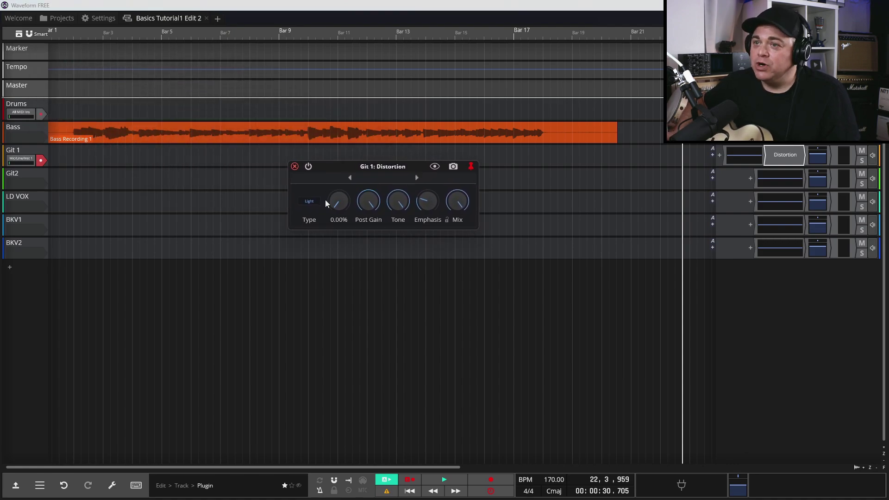
pyautogui.moveTo(376, 220)
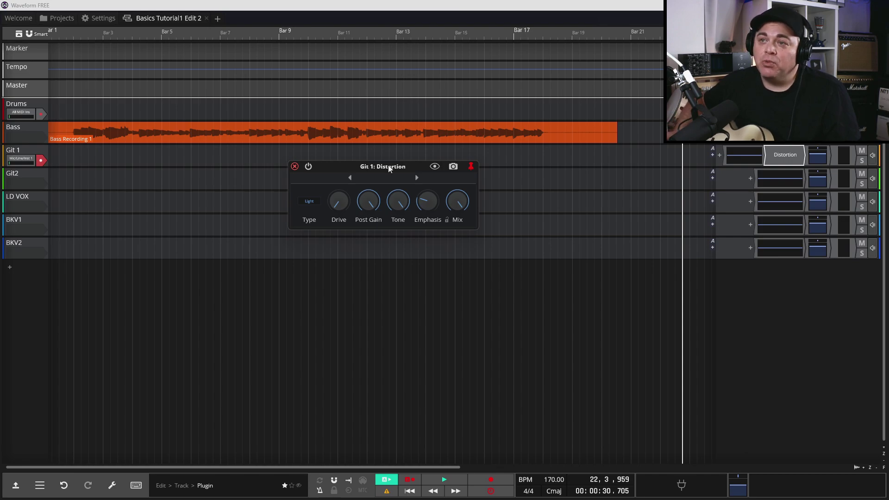
pyautogui.moveTo(341, 206)
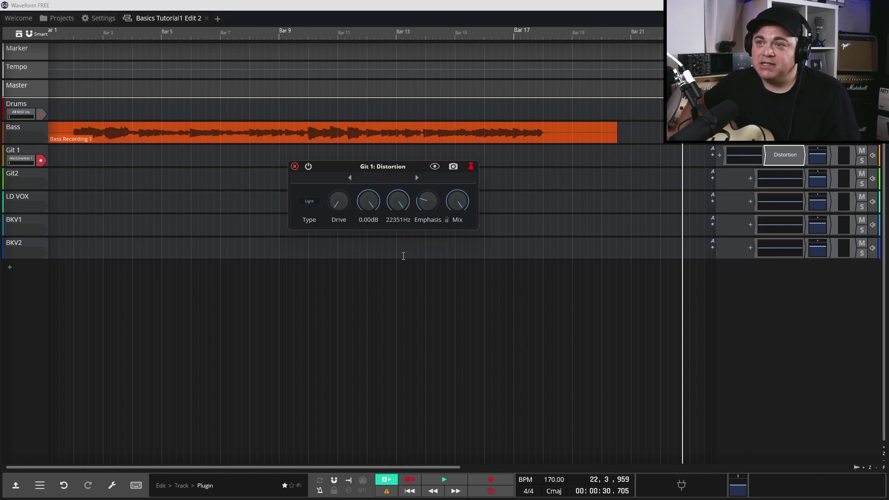
pyautogui.moveTo(330, 216); pyautogui.dragTo(340, 172)
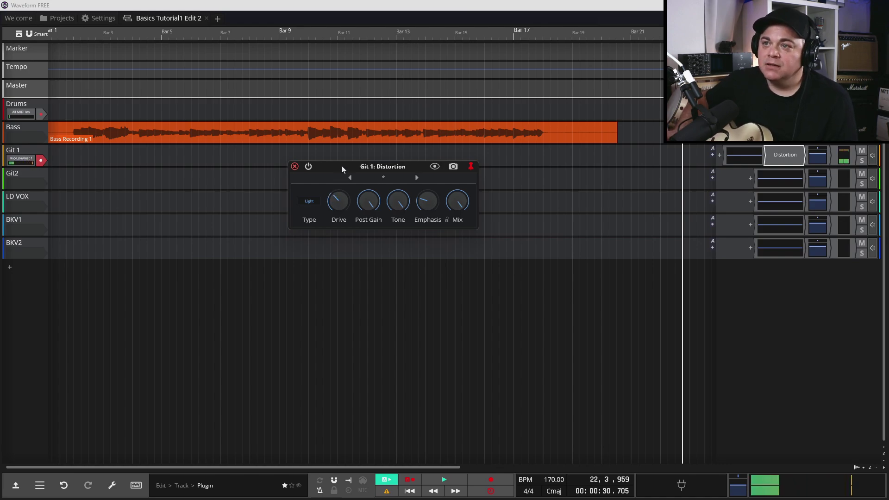
pyautogui.moveTo(452, 204)
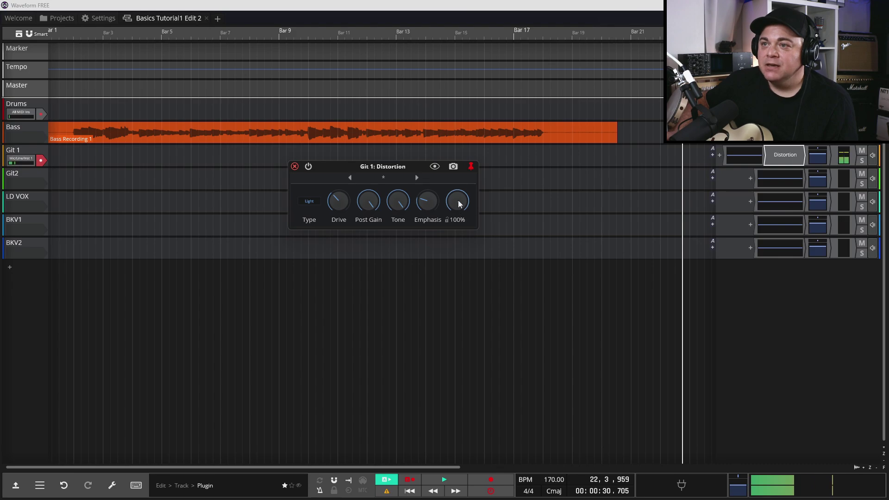
pyautogui.moveTo(378, 204)
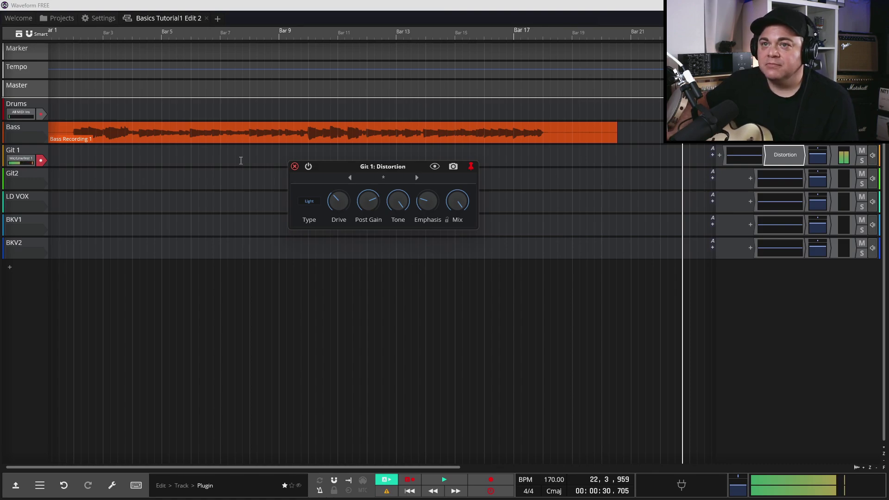
pyautogui.click(820, 157)
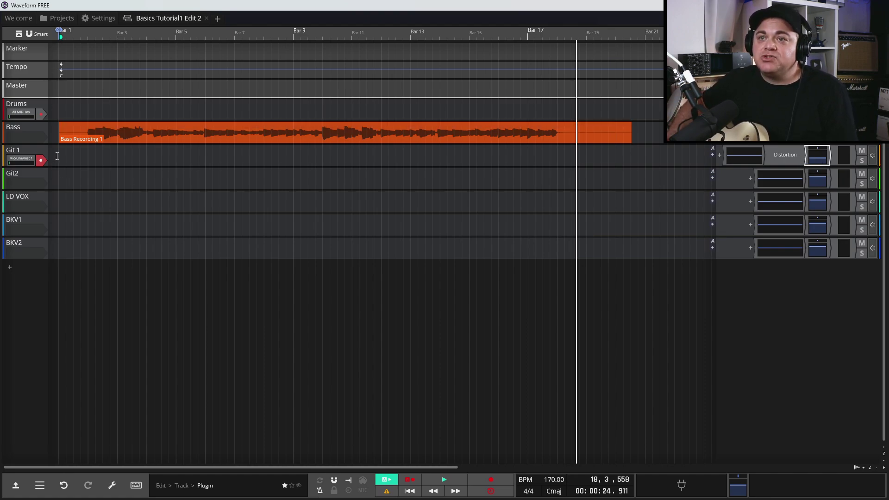
# Return the playhead to bar 1 so the transport reads 1, 1, 000
pyautogui.click(59, 113)
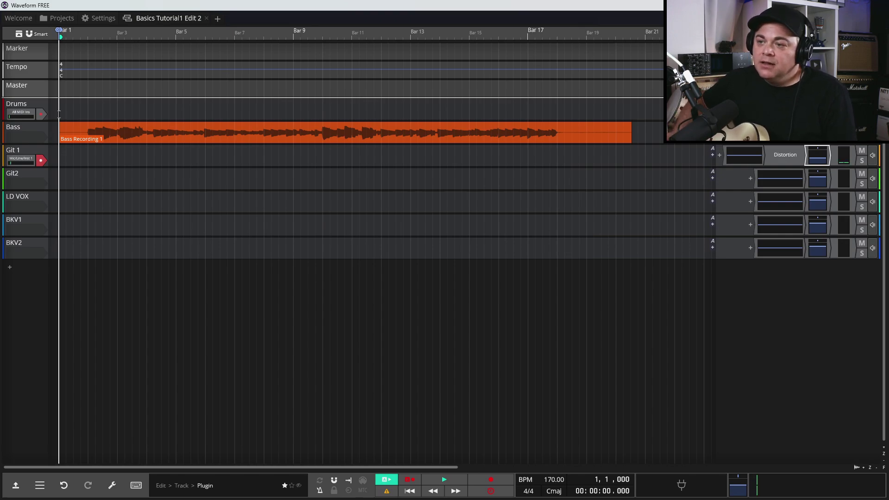
# Record a guitar take on Git 1 from bar 1 to about bar 19
pyautogui.click(490, 480)
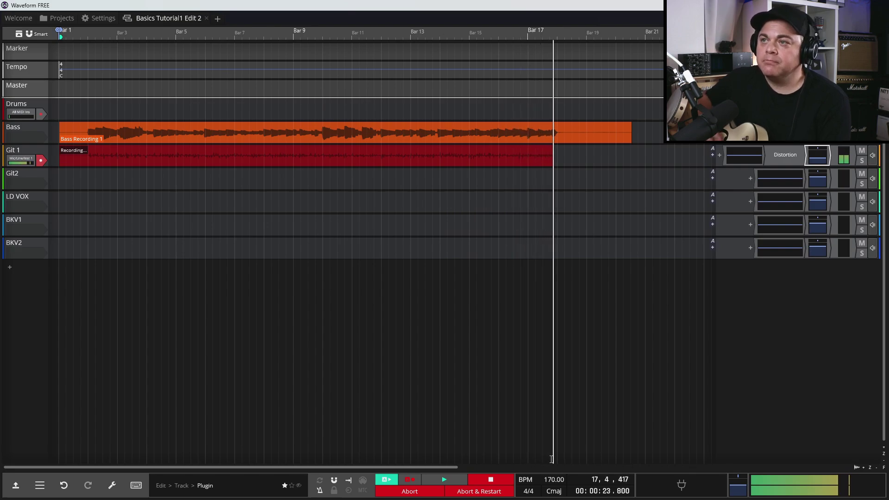
pyautogui.press('space')
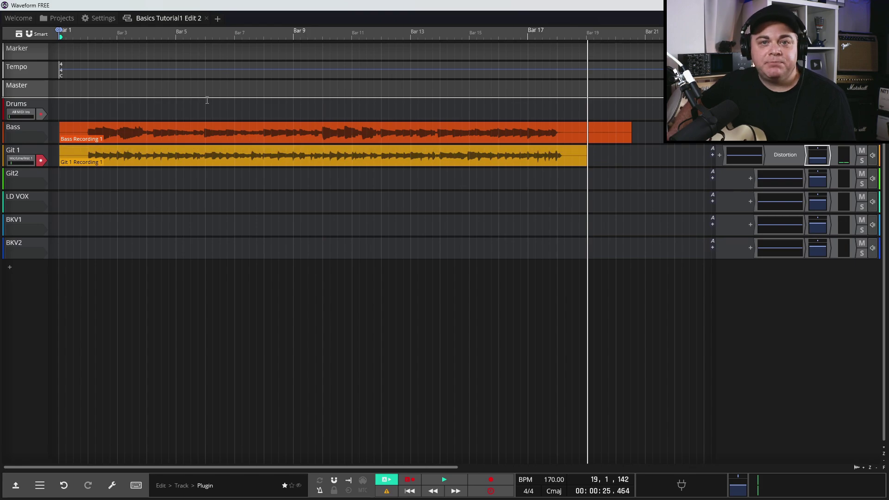
# Save the edit with Ctrl+S, keeping the new Git 1 Recording 1 clip
pyautogui.moveTo(77, 151)
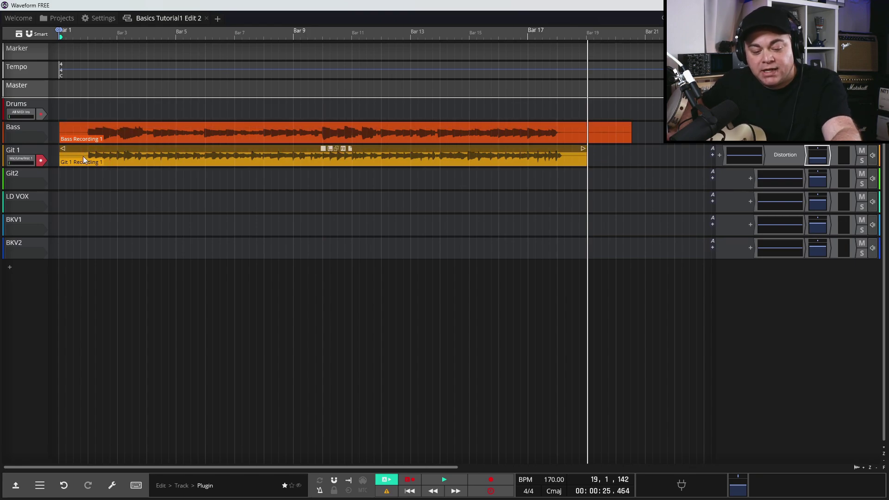
pyautogui.hotkey('ctrl', 's')
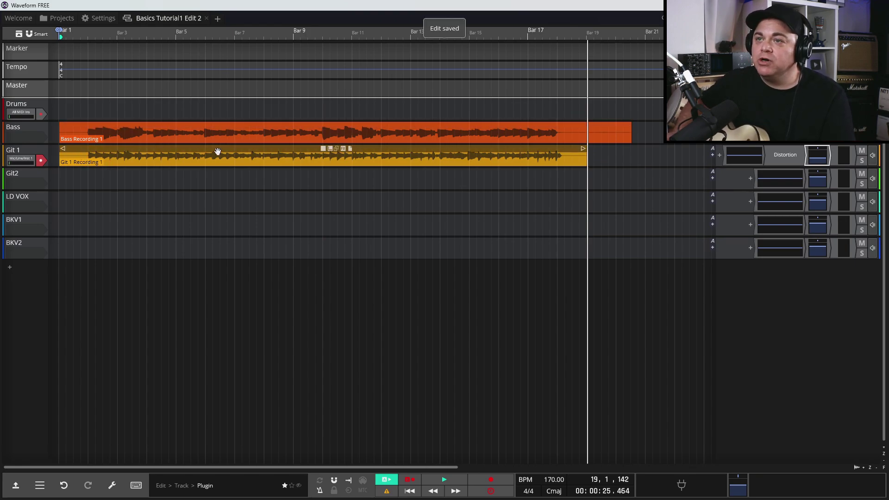
pyautogui.moveTo(363, 145)
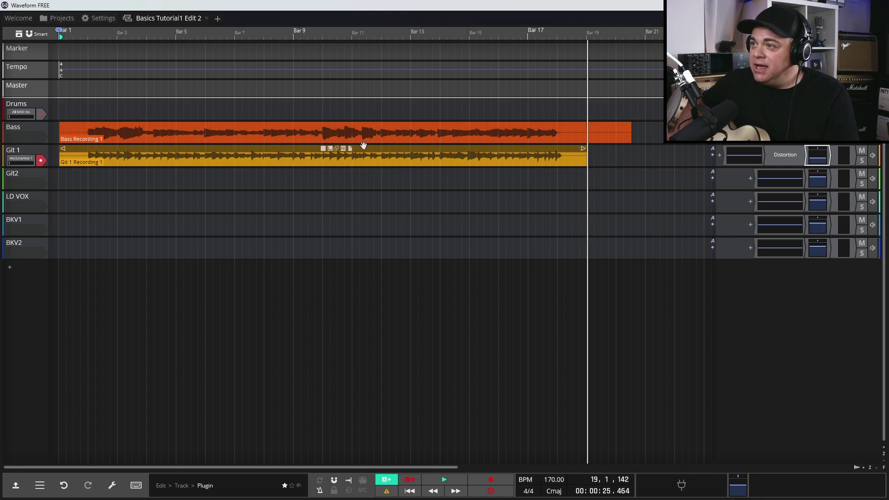